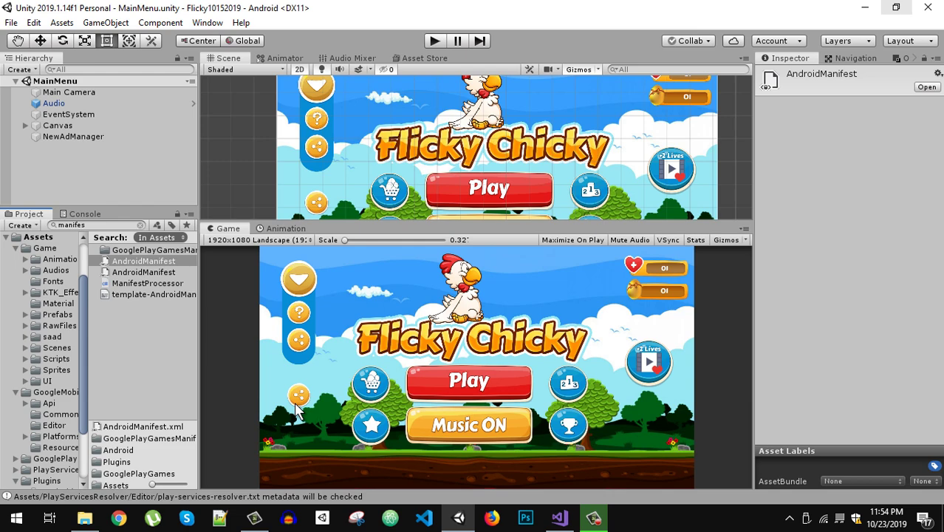
left_click(84, 518)
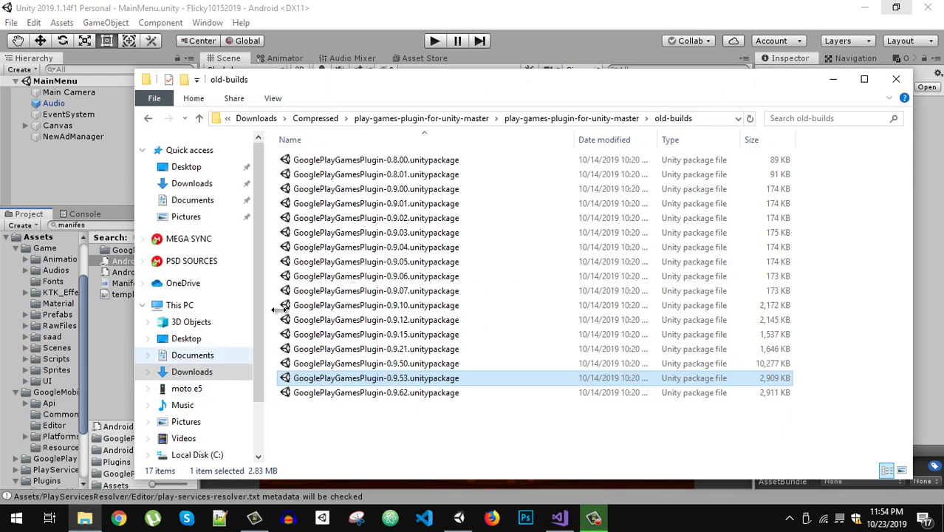
left_click(607, 120)
double_click(351, 161)
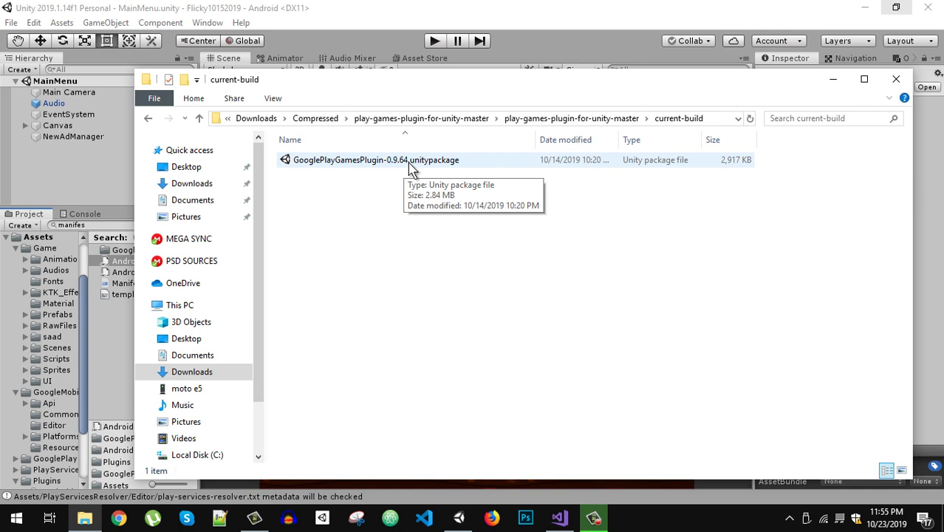
left_click(554, 120)
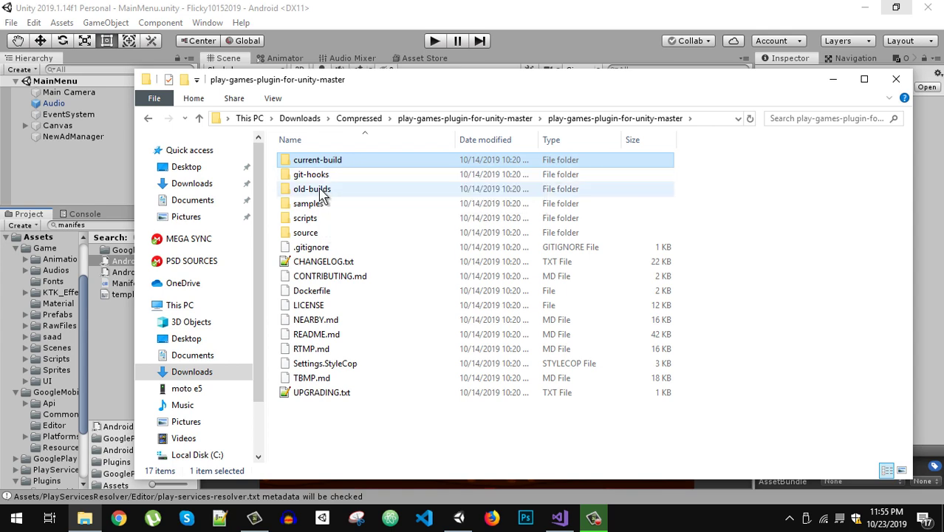
double_click(321, 191)
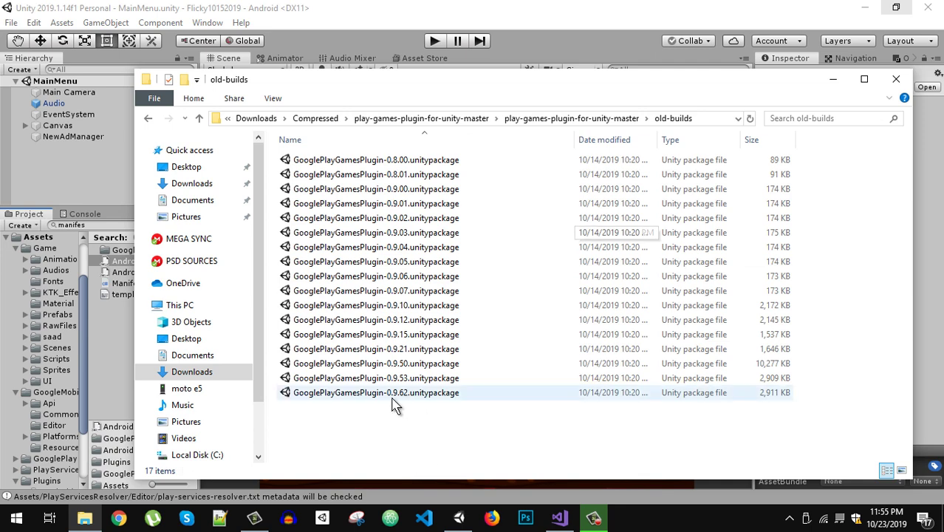
left_click(405, 400)
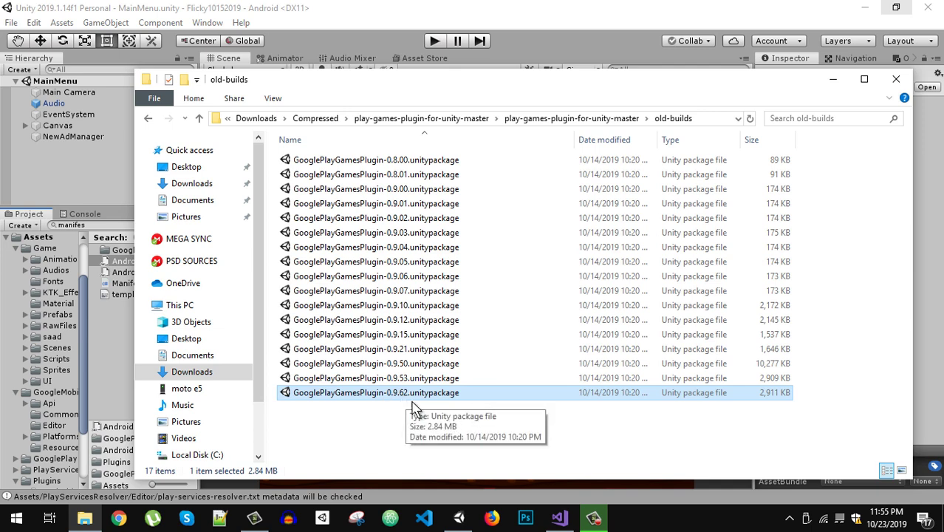
left_click(407, 365)
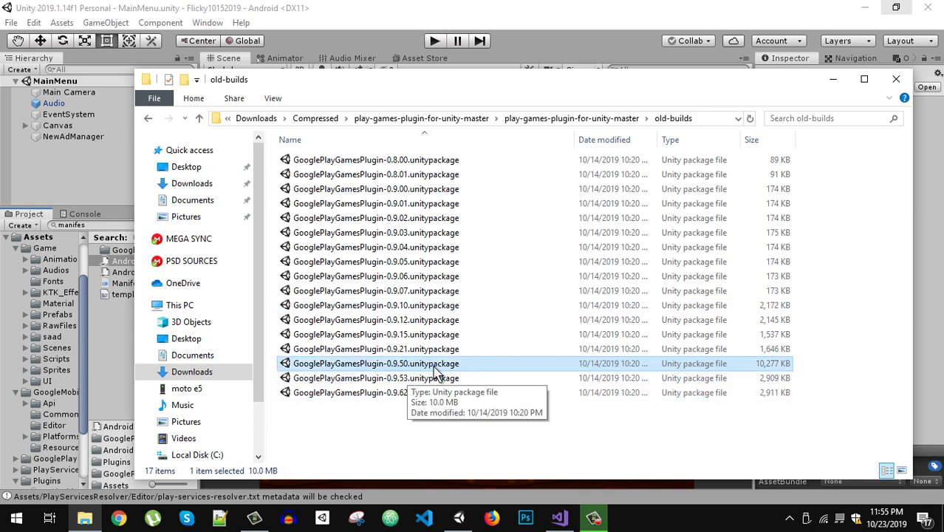
left_click(408, 381)
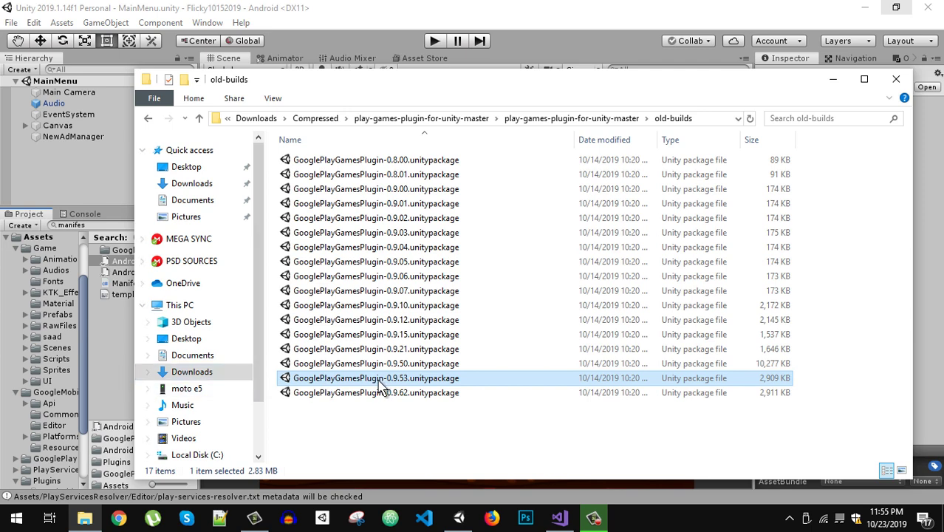
left_click(103, 359)
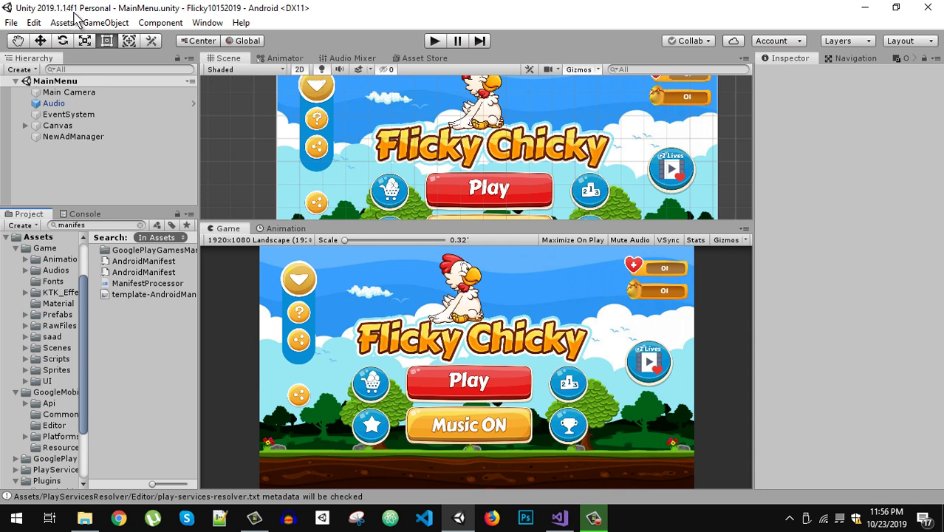
left_click(12, 24)
mouse_move(29, 26)
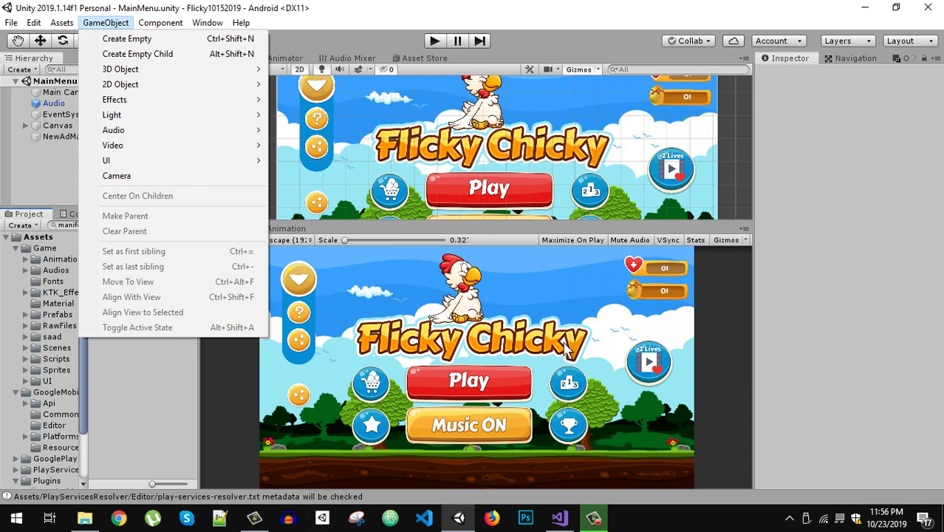
left_click(475, 332)
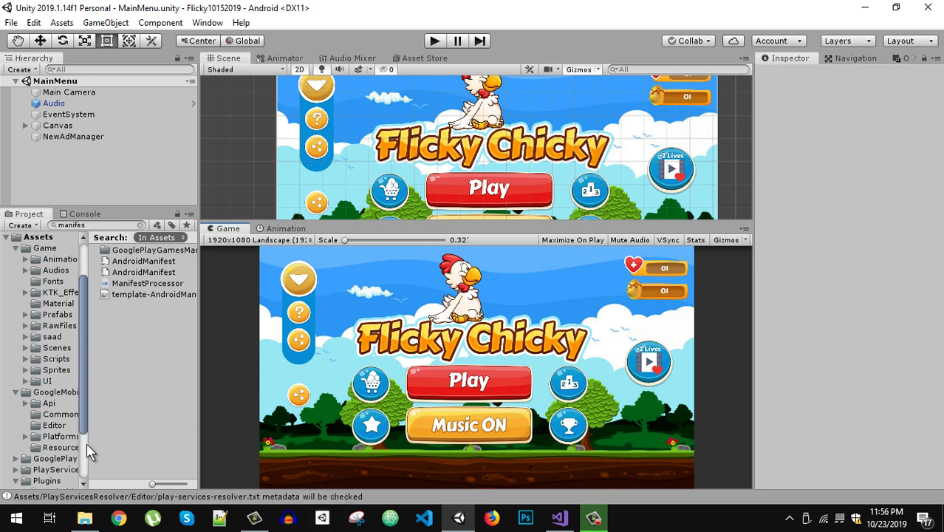
Widen the Project folder tree and collapse the Game, GoogleMobileAds and Plugins folders.
left_click_drag(92, 457, 116, 453)
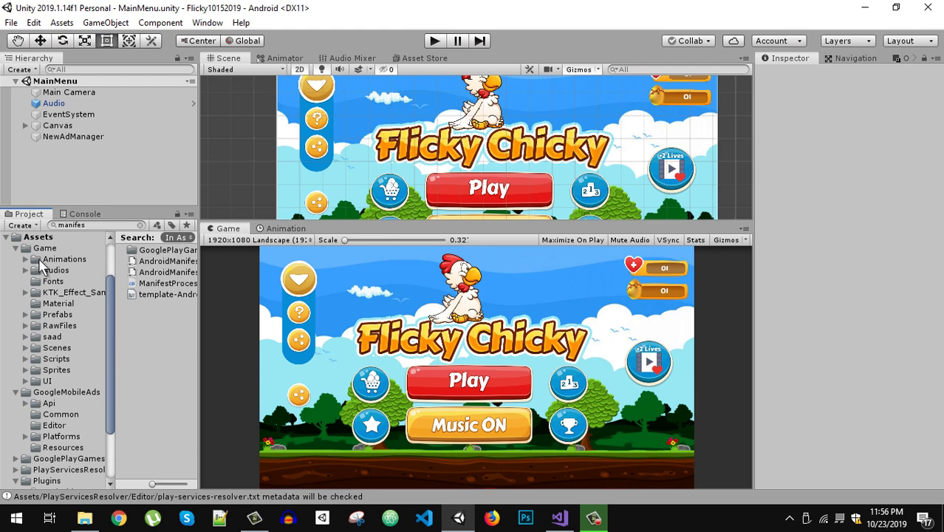
left_click(16, 248)
left_click(16, 314)
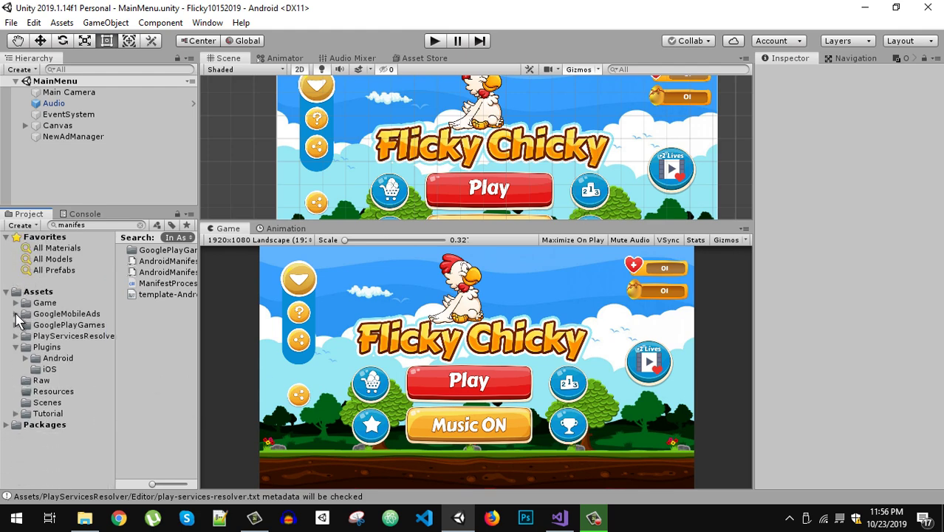
left_click(15, 348)
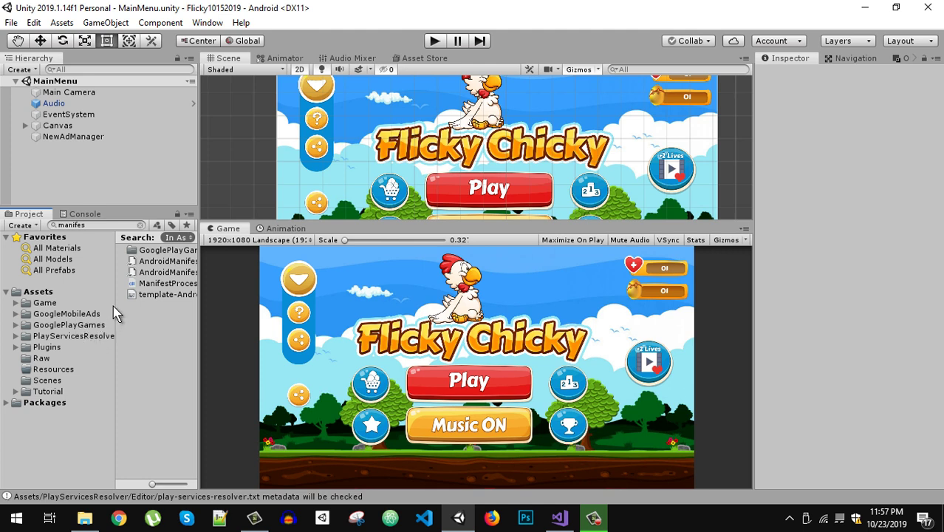
Select GoogleMobileAds, GooglePlayGames, PlayServicesResolver and Plugins together, and dismiss their context menu unused.
left_click(68, 314)
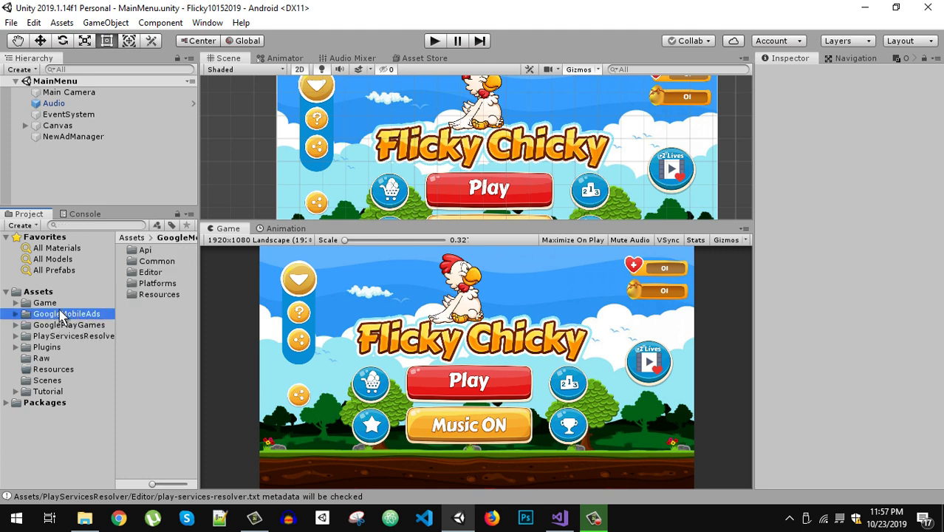
left_click(77, 326, "ctrl")
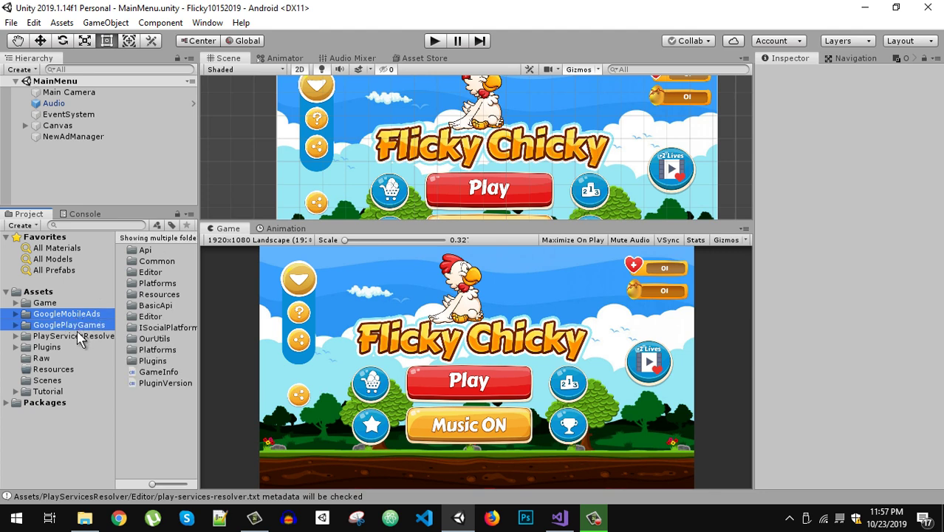
left_click(68, 337, "ctrl")
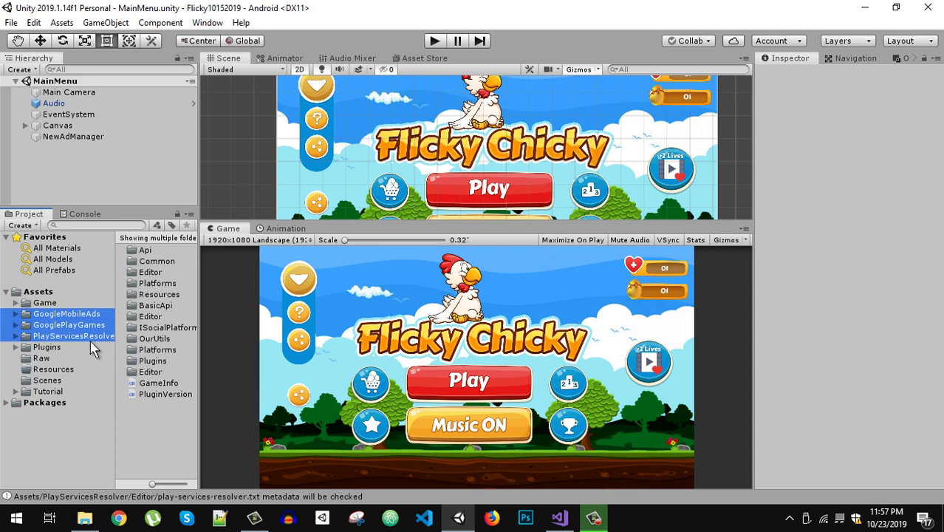
left_click(47, 348, "ctrl")
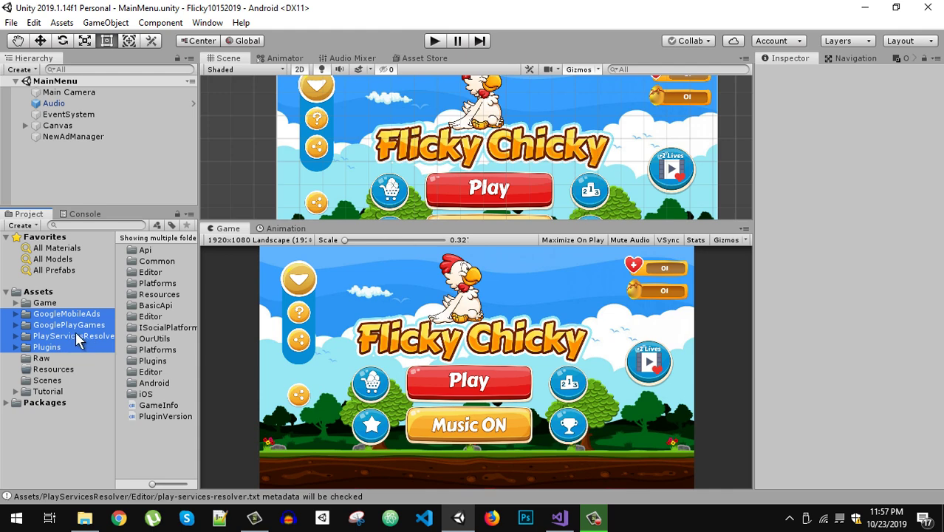
right_click(80, 341)
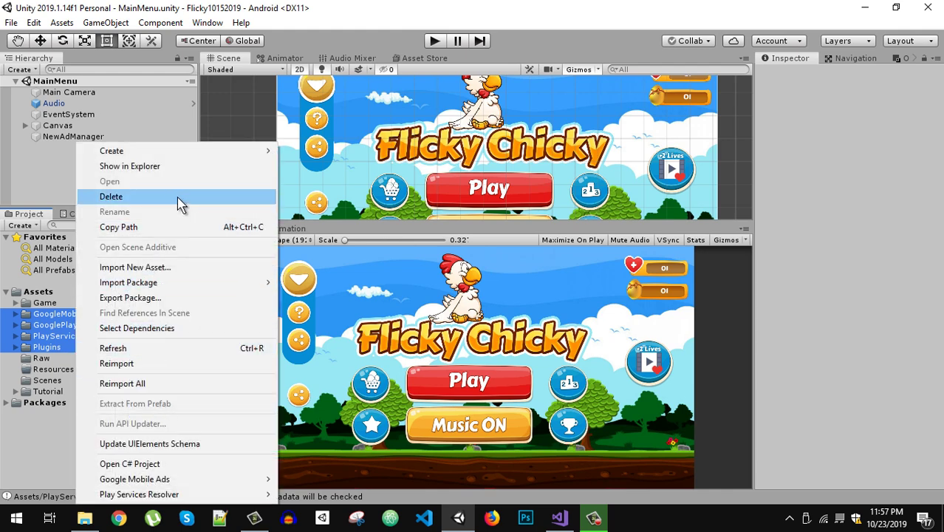
left_click(39, 468)
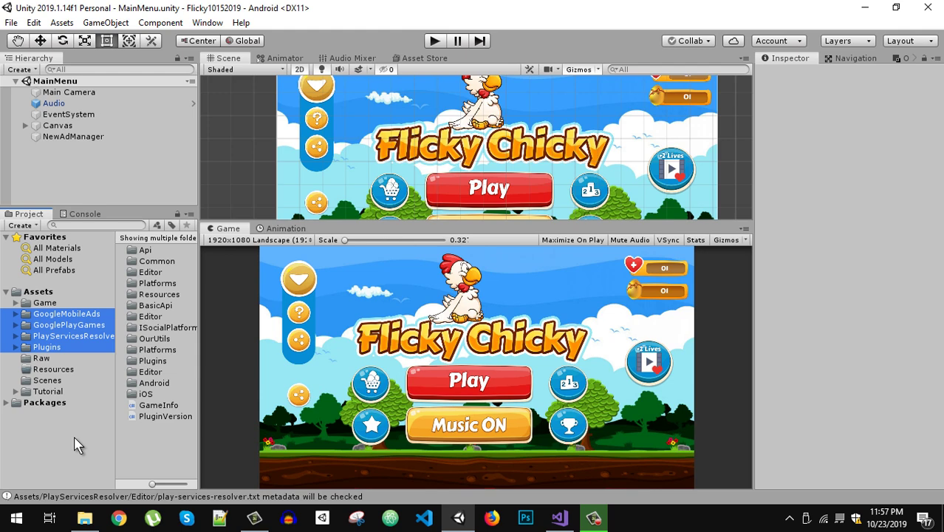
Point the File Explorer window at the Downloads folder, then return to the Unity editor.
left_click(84, 518)
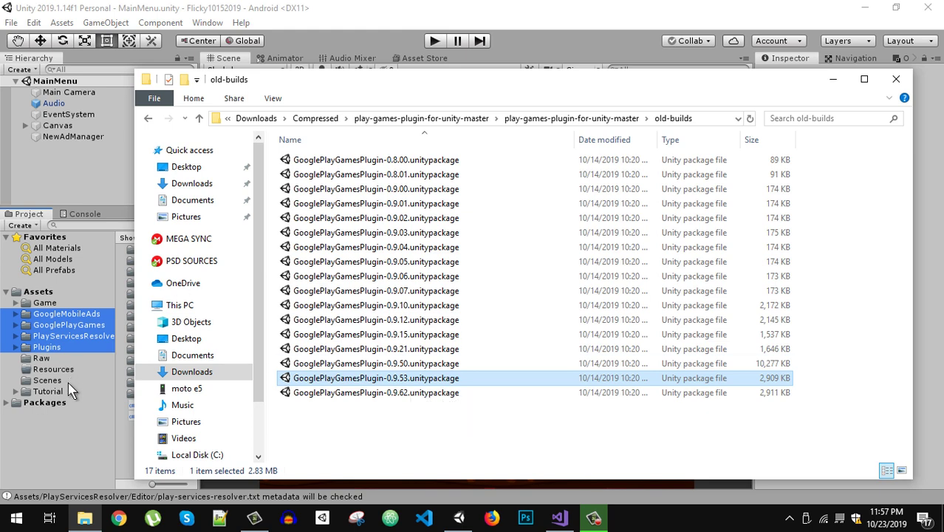
left_click(65, 442)
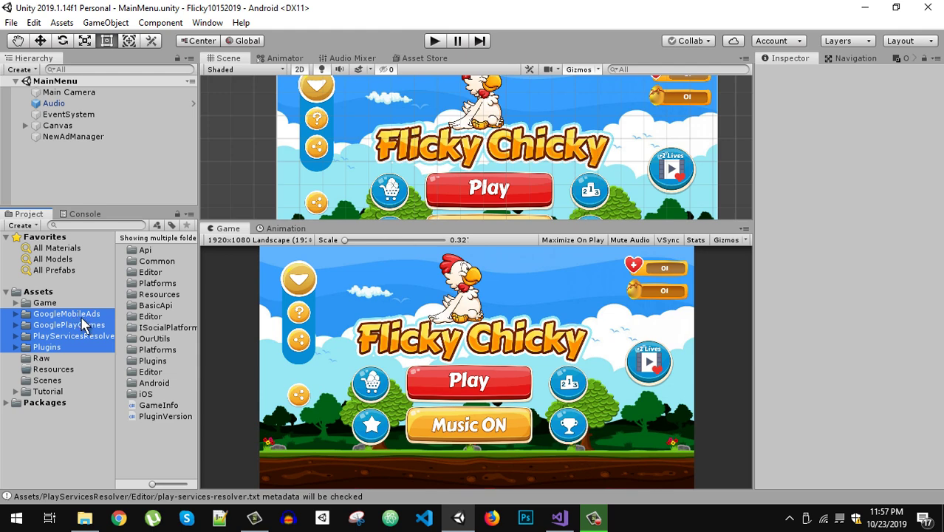
left_click(84, 518)
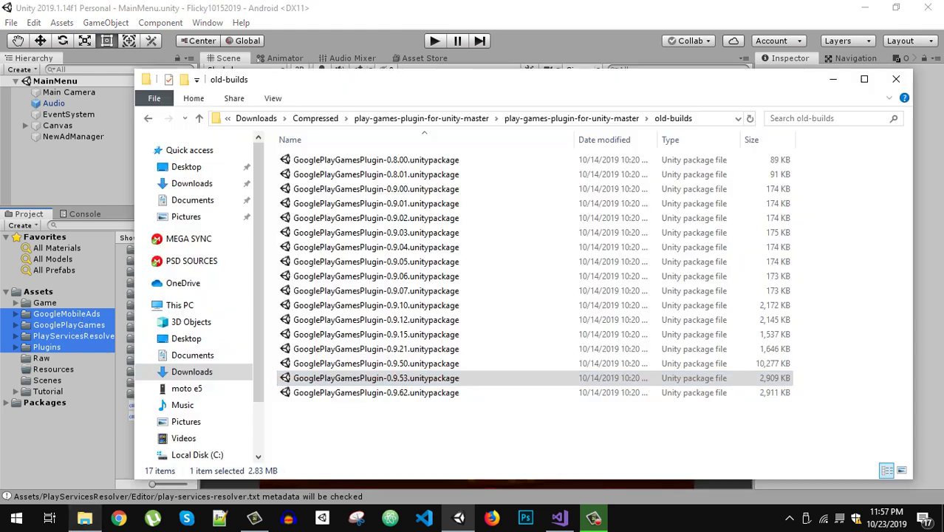
left_click(192, 184)
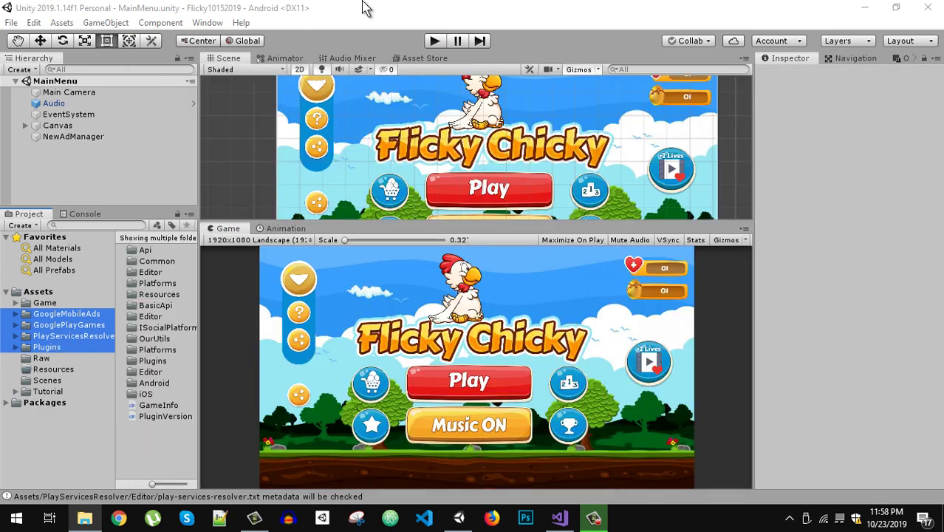
left_click(361, 9)
Look through Window > Google Play Games > Setup without choosing anything, then bring back the Downloads window.
left_click(158, 462)
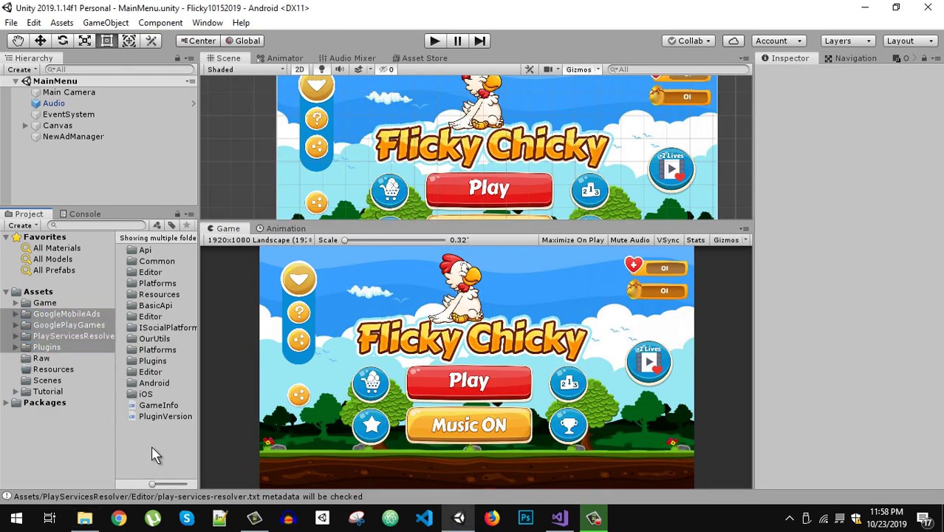
left_click(208, 23)
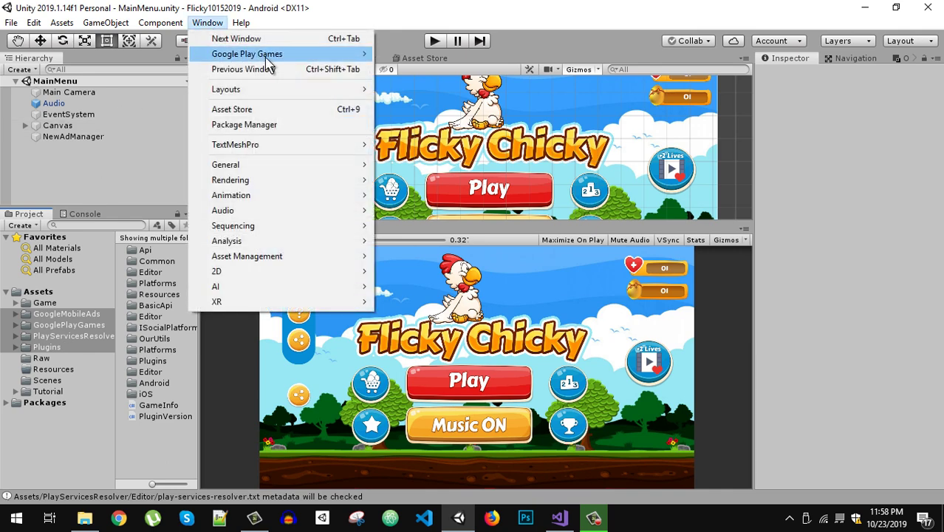
mouse_move(283, 59)
mouse_move(432, 55)
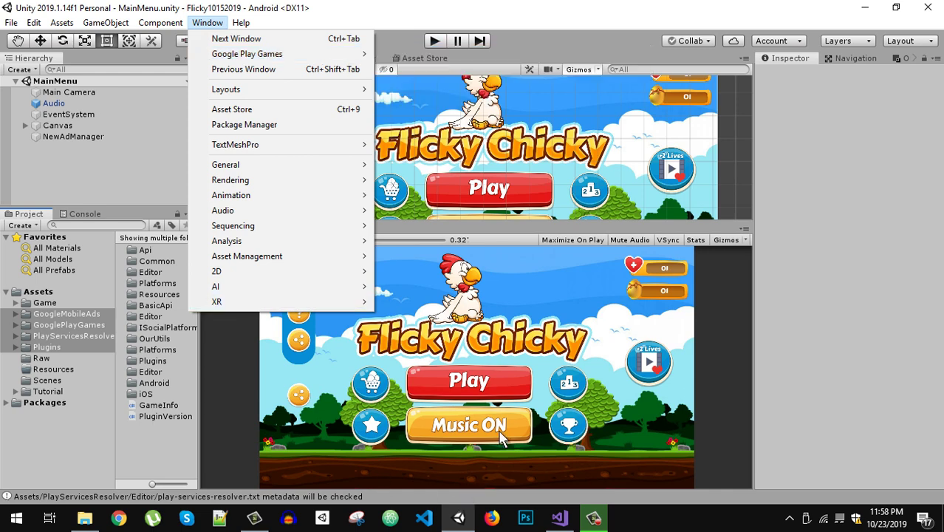
left_click(247, 433)
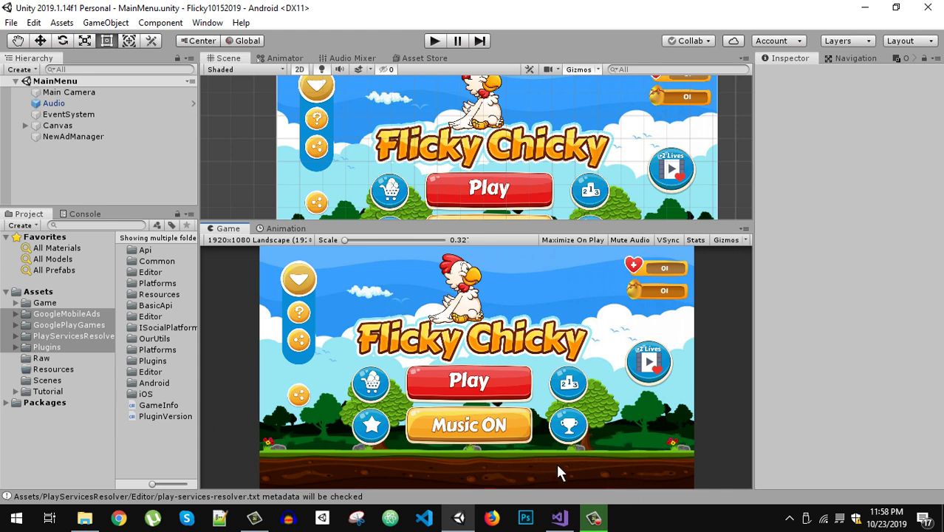
left_click(85, 518)
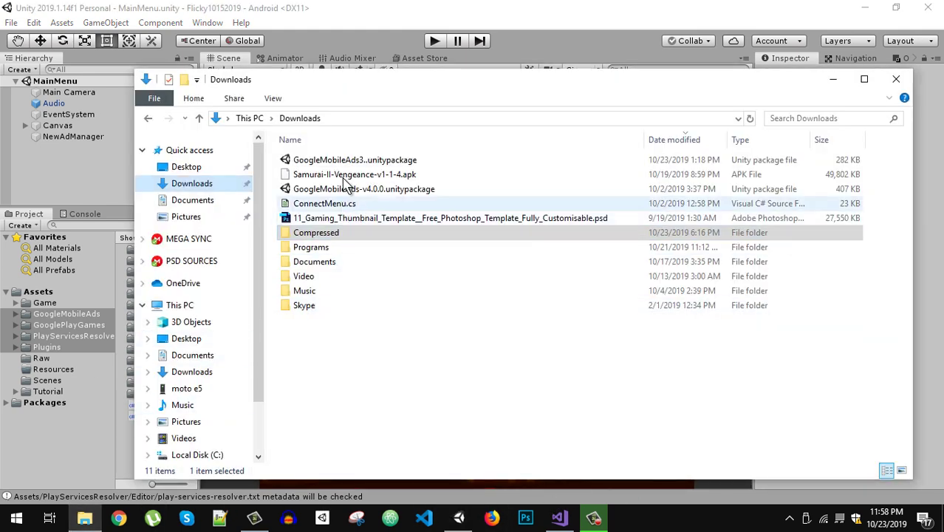
Open GoogleMobileAds-v4.0.0.unitypackage from Downloads to bring up Unity's Import Unity Package dialog.
double_click(364, 190)
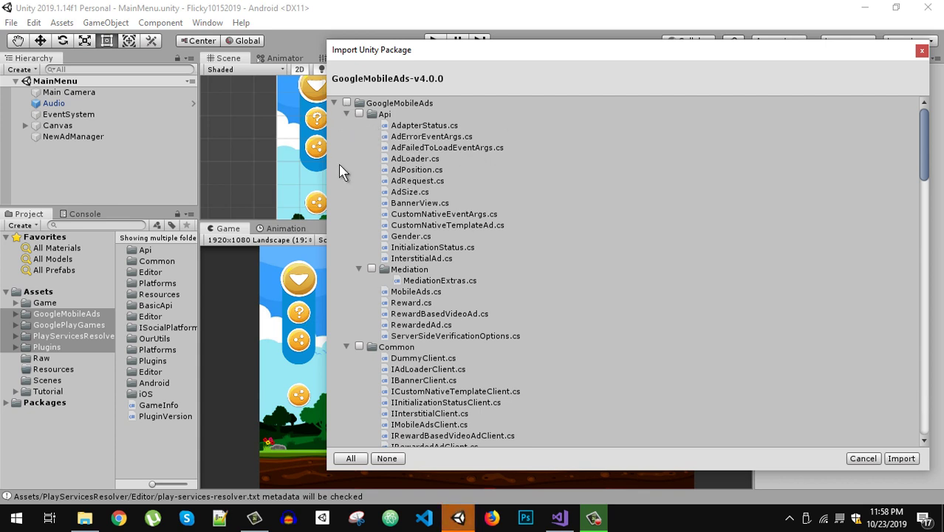
Exclude the PlayServicesResolver folder and its Editor files from the package import, then close the dialog.
scroll(441, 247, "down", 7)
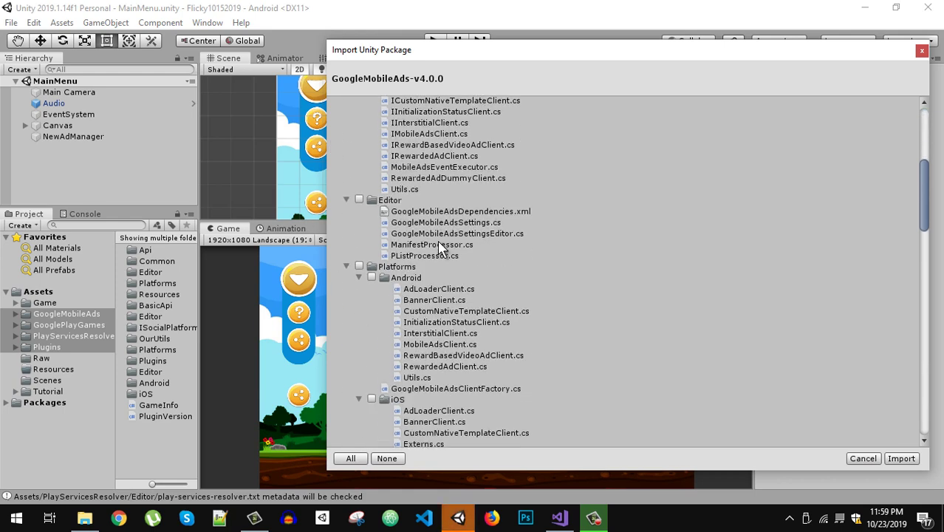
scroll(442, 246, "down", 8)
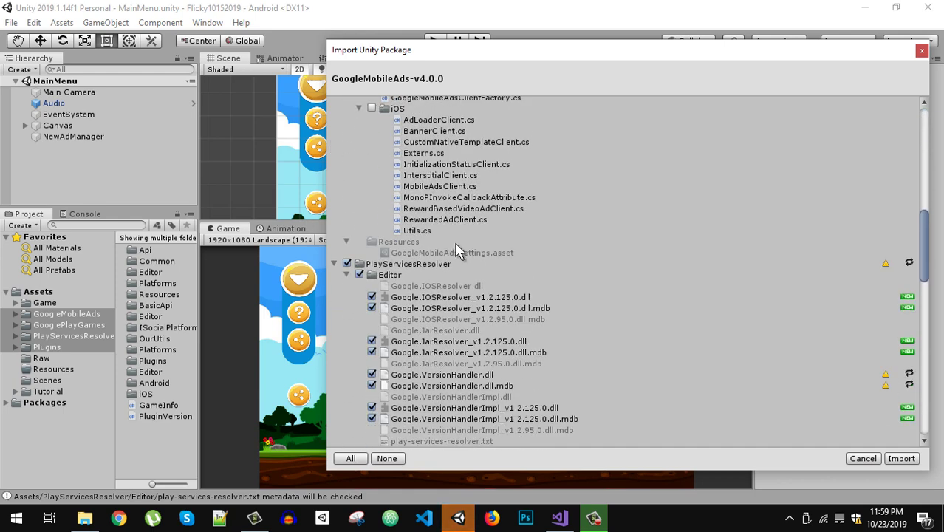
left_click(359, 275)
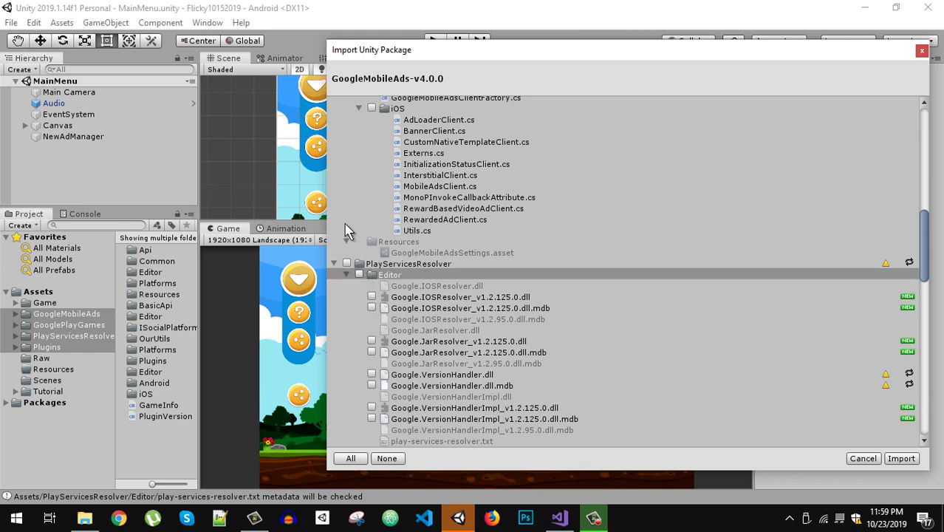
left_click(350, 459)
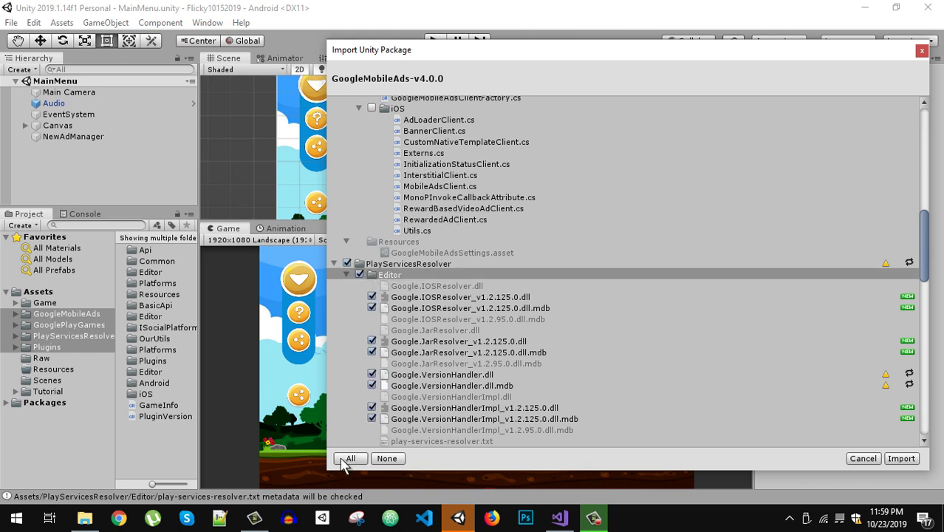
left_click(360, 275)
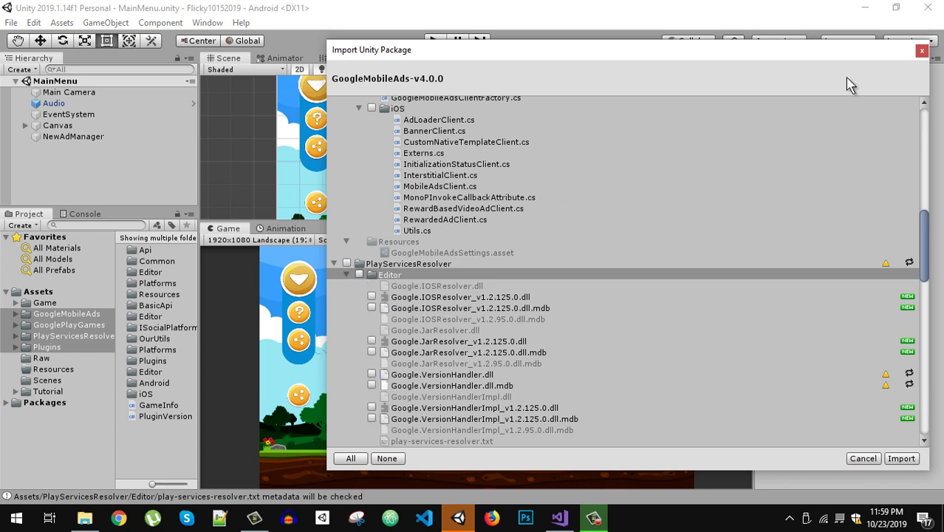
left_click(922, 51)
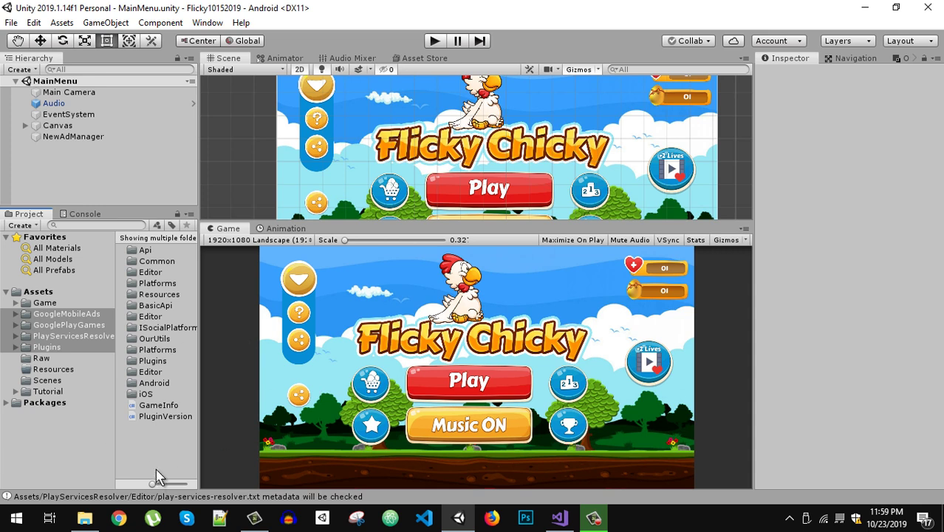
Open Assets > Google Mobile Ads > Settings... to view the GoogleMobileAdsSettings asset.
left_click(34, 23)
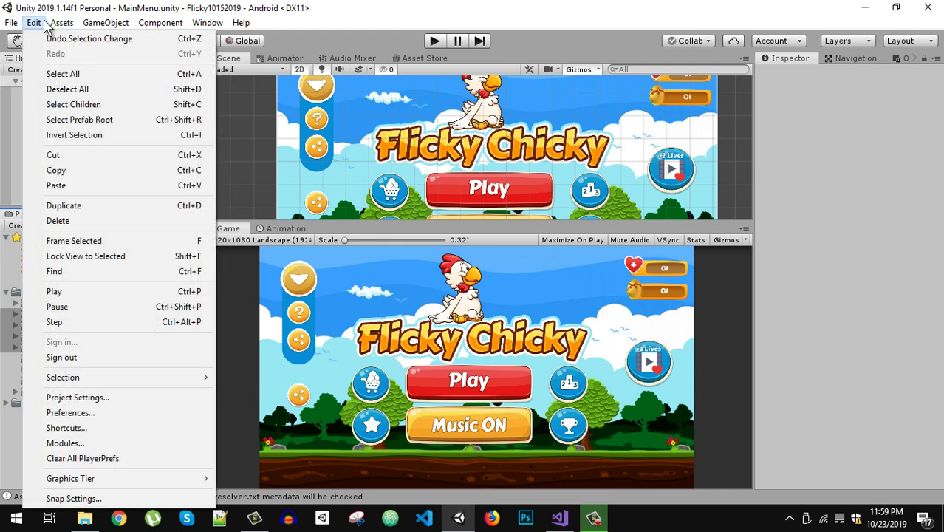
mouse_move(64, 25)
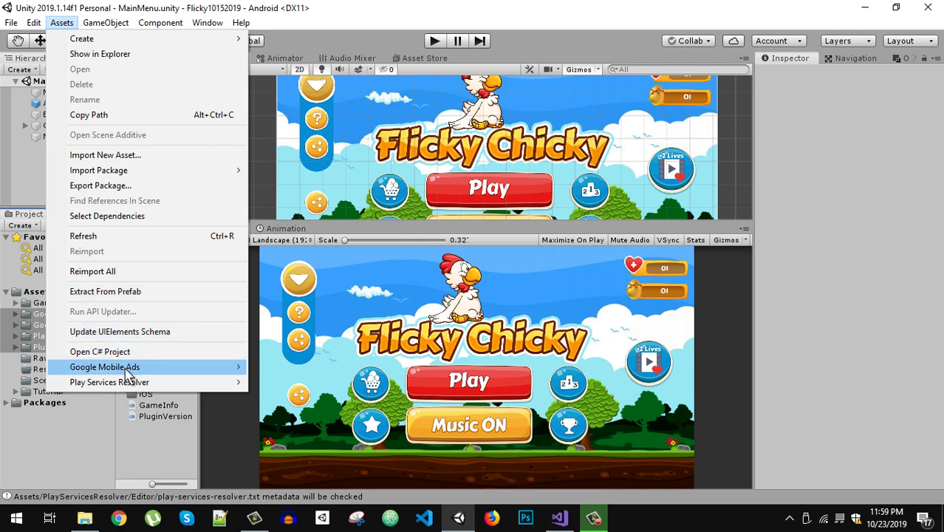
mouse_move(122, 372)
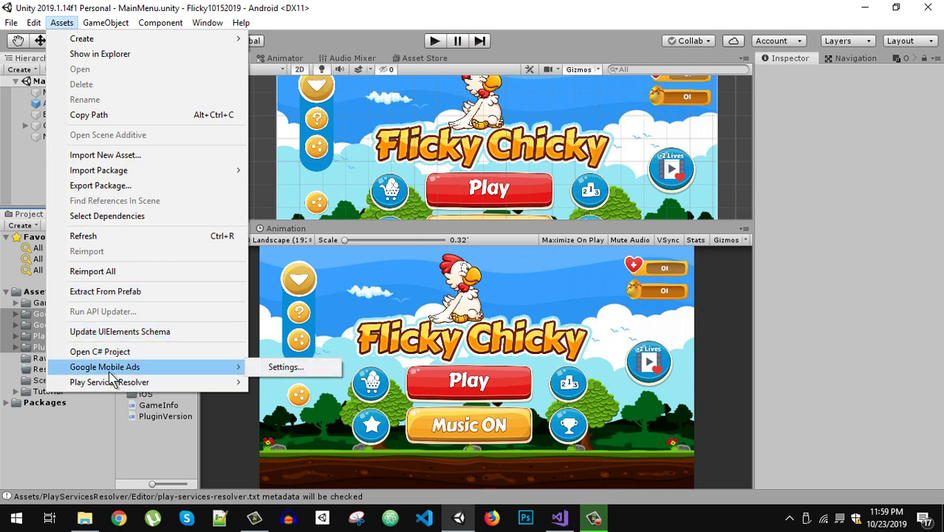
left_click(278, 369)
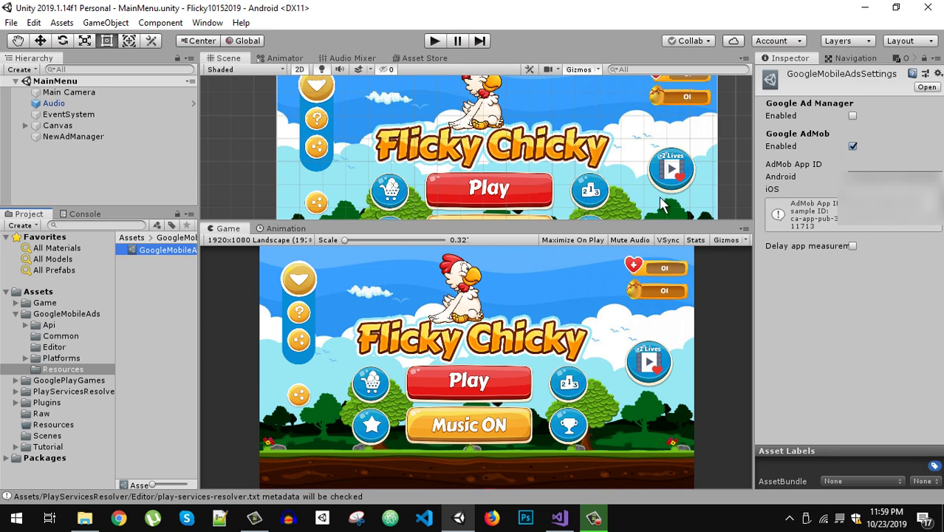
Run Play Services Resolver > Android Resolver > Resolve from the PlayServicesResolver folder's context menu.
right_click(66, 392)
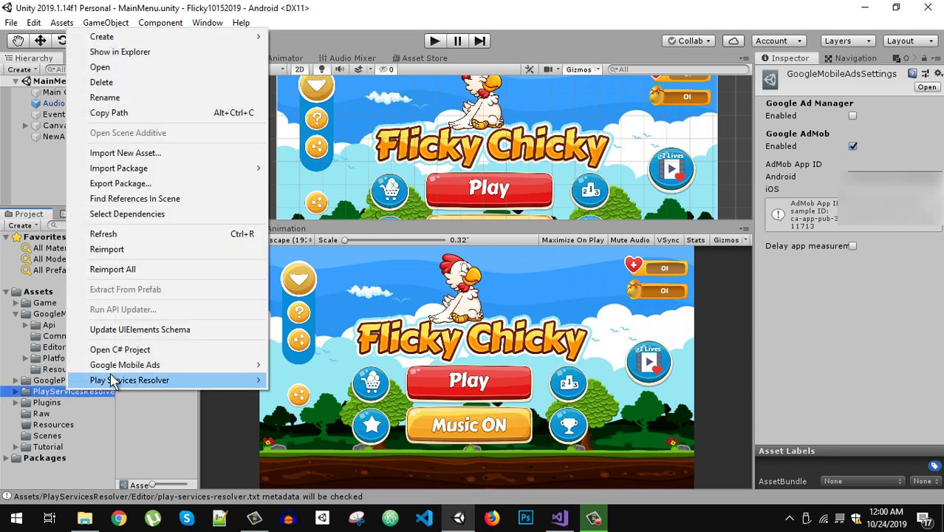
mouse_move(192, 380)
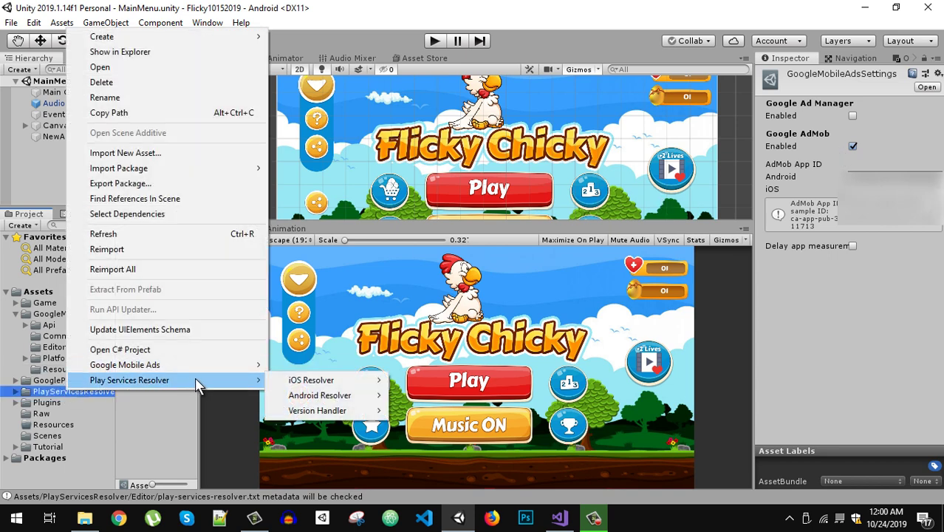
mouse_move(378, 396)
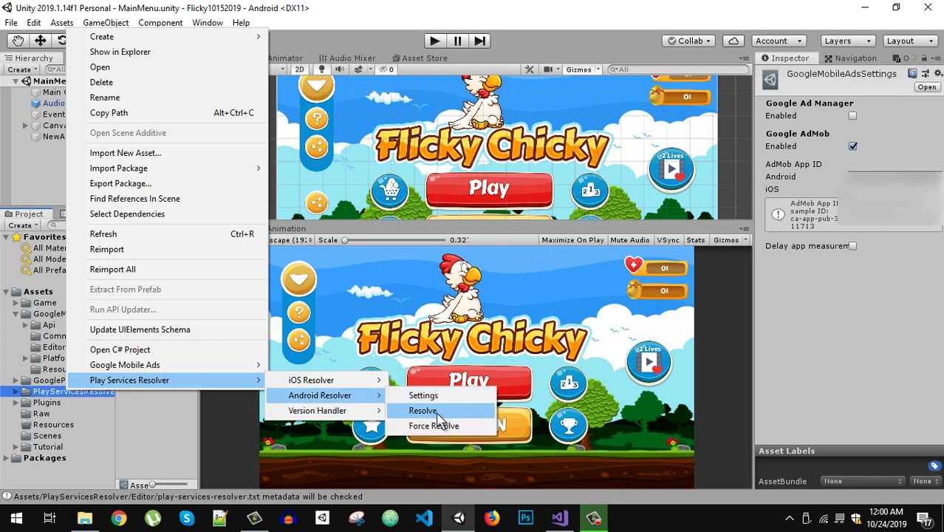
left_click(538, 299)
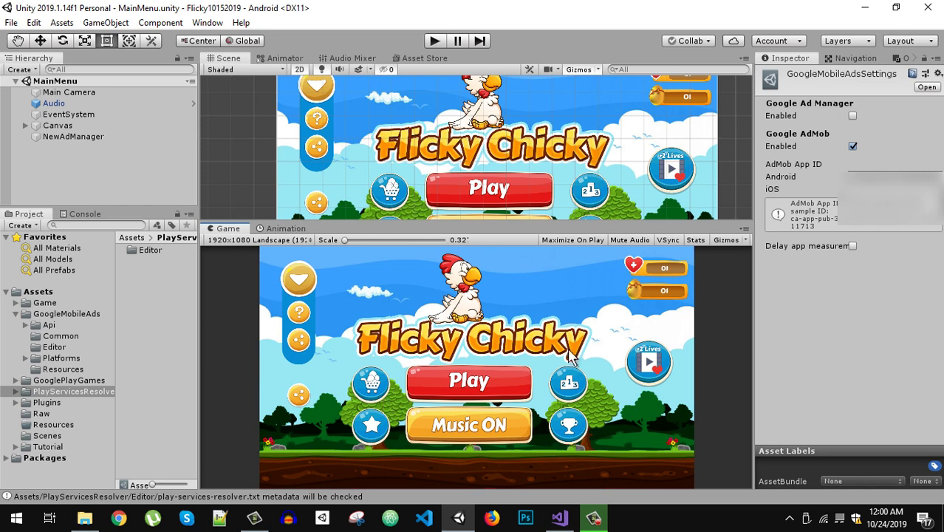